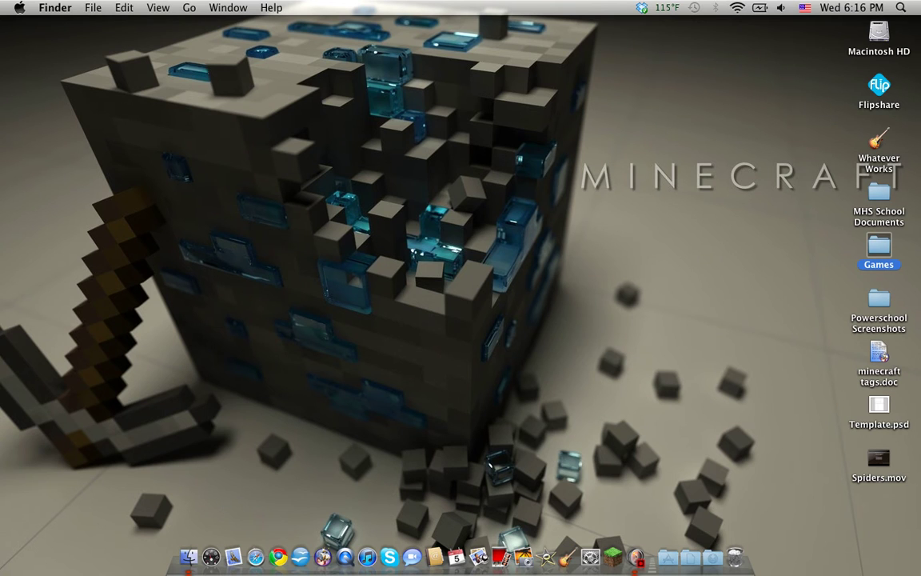
Open the Games and Minecraft Texture folders and view the details of Runesmith.zip and AzasAridPack.zip.
{"action": "key", "text": "super+o"}
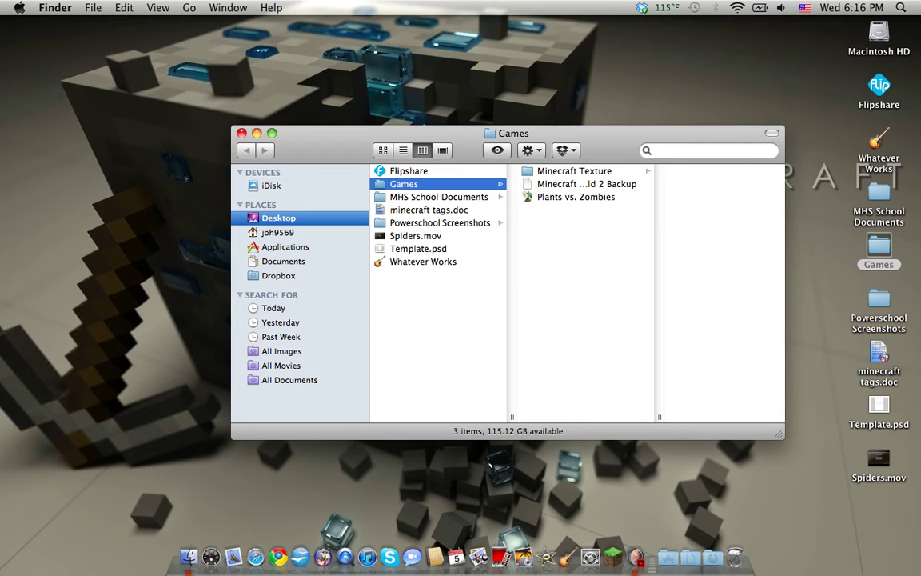
{"action": "left_click", "coordinate": [547, 170]}
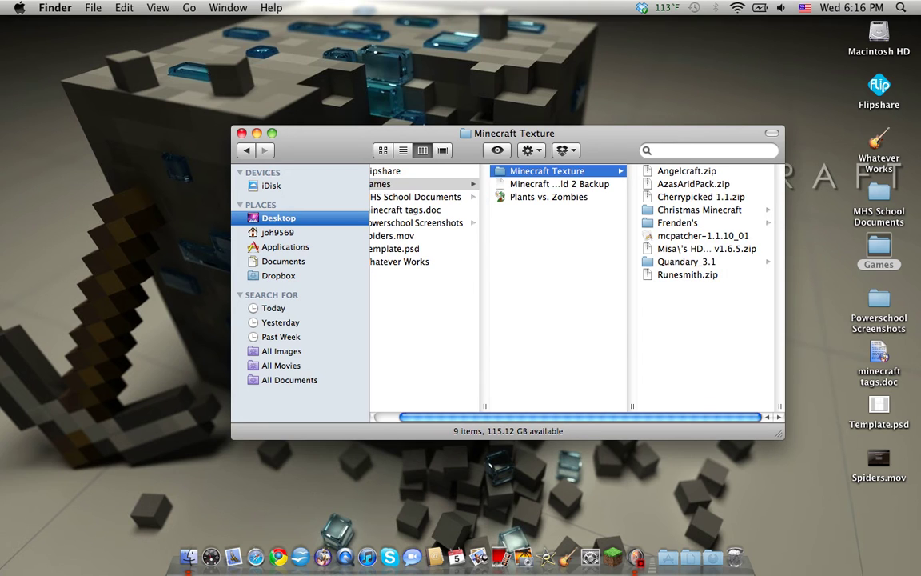
{"action": "mouse_move", "coordinate": [671, 170]}
{"action": "left_mouse_down"}
{"action": "mouse_move", "coordinate": [582, 156]}
{"action": "mouse_move", "coordinate": [680, 223]}
{"action": "mouse_move", "coordinate": [600, 156]}
{"action": "mouse_move", "coordinate": [632, 152]}
{"action": "left_mouse_up"}
{"action": "left_click", "coordinate": [687, 274]}
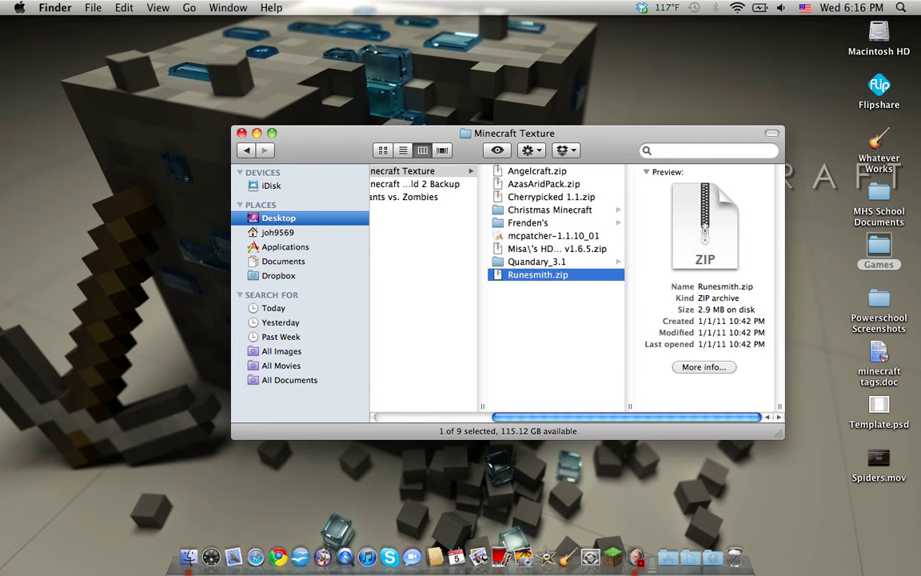
{"action": "left_click", "coordinate": [544, 183]}
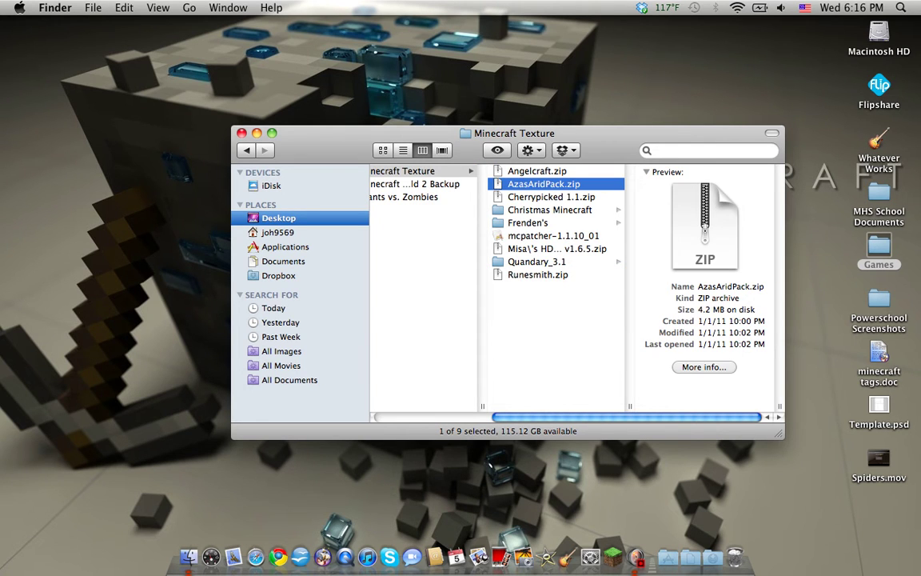
Deselect the Games folder by dragging across empty desktop space.
{"action": "scroll", "coordinate": [520, 264], "scroll_direction": "left", "scroll_amount": 3}
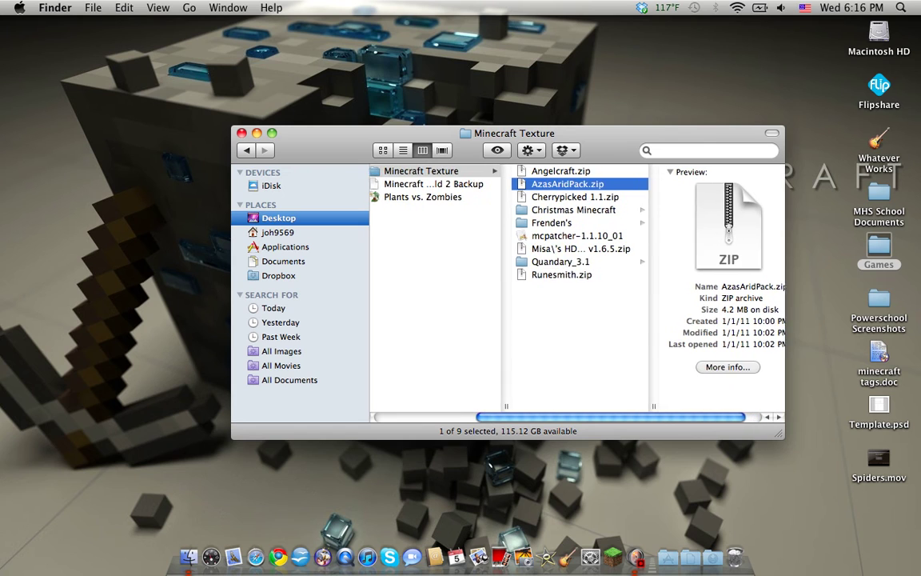
{"action": "scroll", "coordinate": [520, 288], "scroll_direction": "left", "scroll_amount": 1}
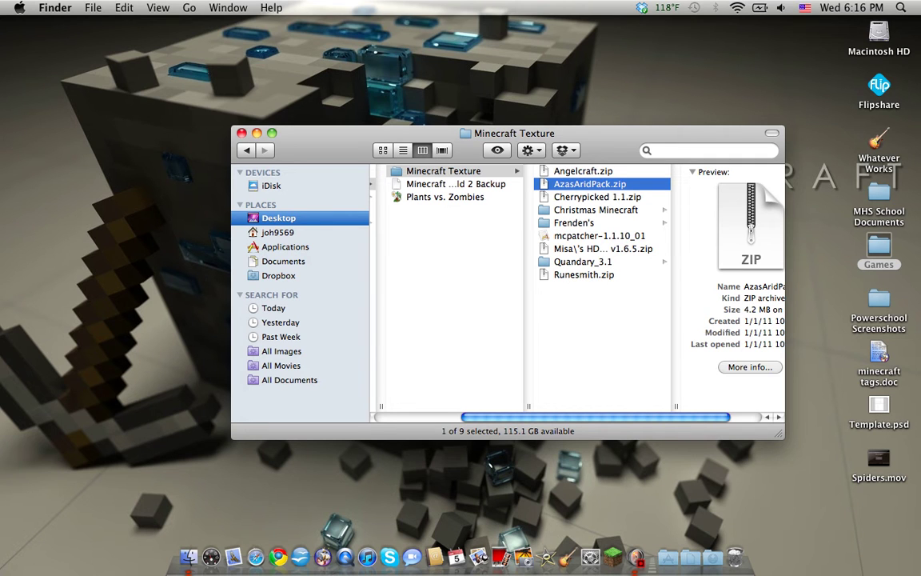
{"action": "scroll", "coordinate": [520, 264], "scroll_direction": "left", "scroll_amount": 1}
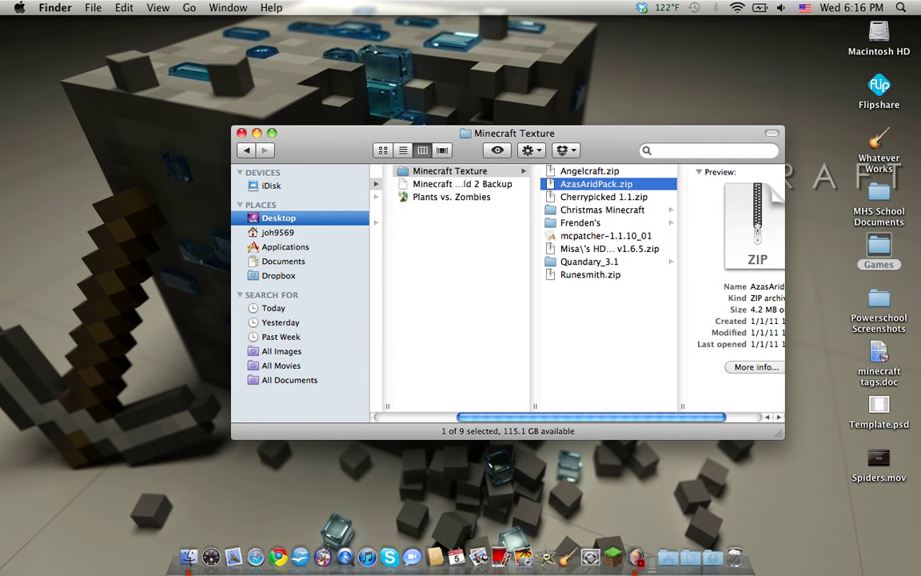
{"action": "scroll", "coordinate": [576, 264], "scroll_direction": "right", "scroll_amount": 1}
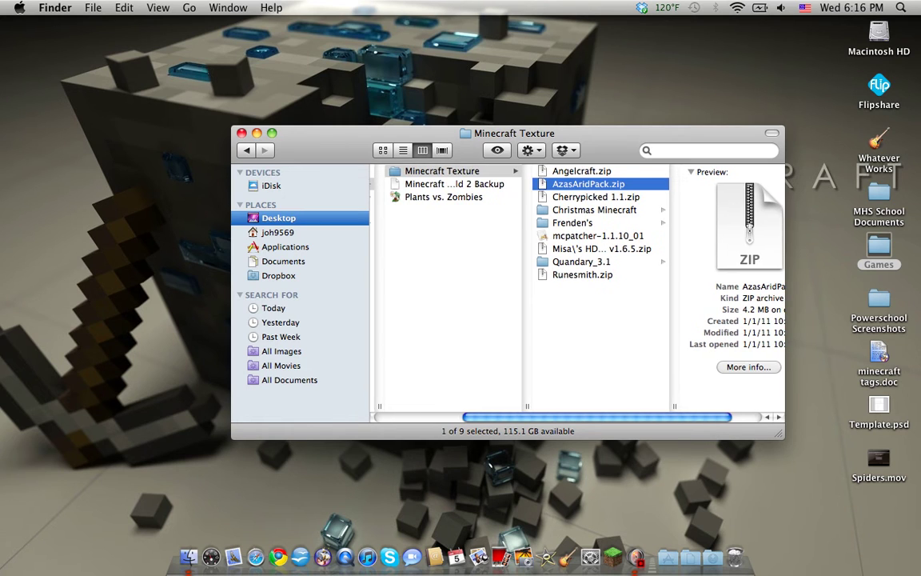
{"action": "scroll", "coordinate": [520, 264], "scroll_direction": "right", "scroll_amount": 1}
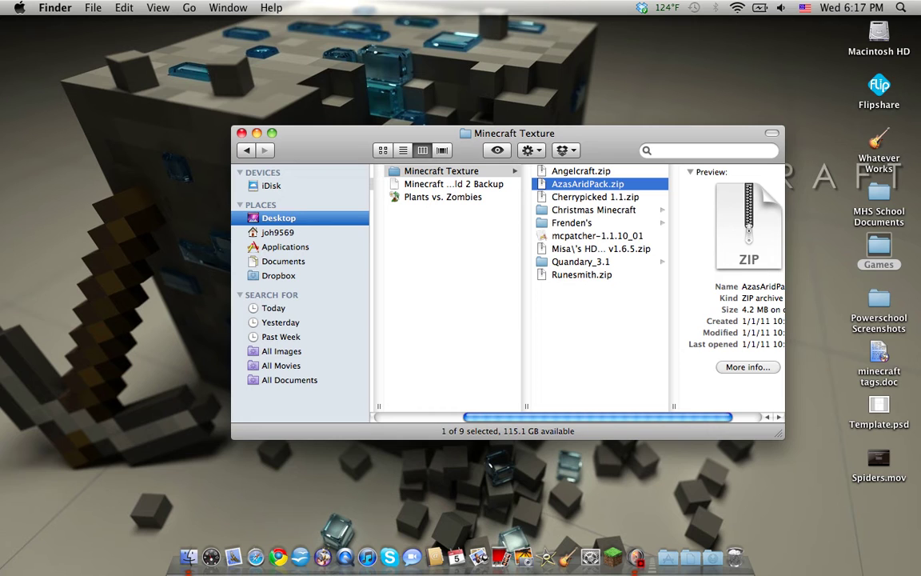
{"action": "scroll", "coordinate": [519, 264], "scroll_direction": "right", "scroll_amount": 1}
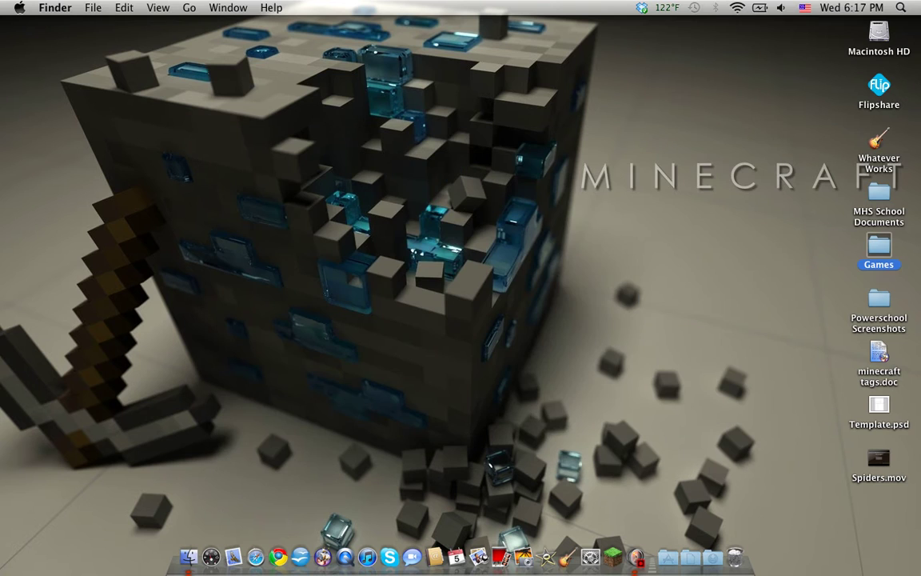
{"action": "mouse_move", "coordinate": [290, 117]}
{"action": "left_mouse_down"}
{"action": "mouse_move", "coordinate": [352, 120]}
{"action": "mouse_move", "coordinate": [478, 180]}
{"action": "mouse_move", "coordinate": [665, 443]}
{"action": "mouse_move", "coordinate": [611, 402]}
{"action": "mouse_move", "coordinate": [627, 412]}
{"action": "left_mouse_up"}
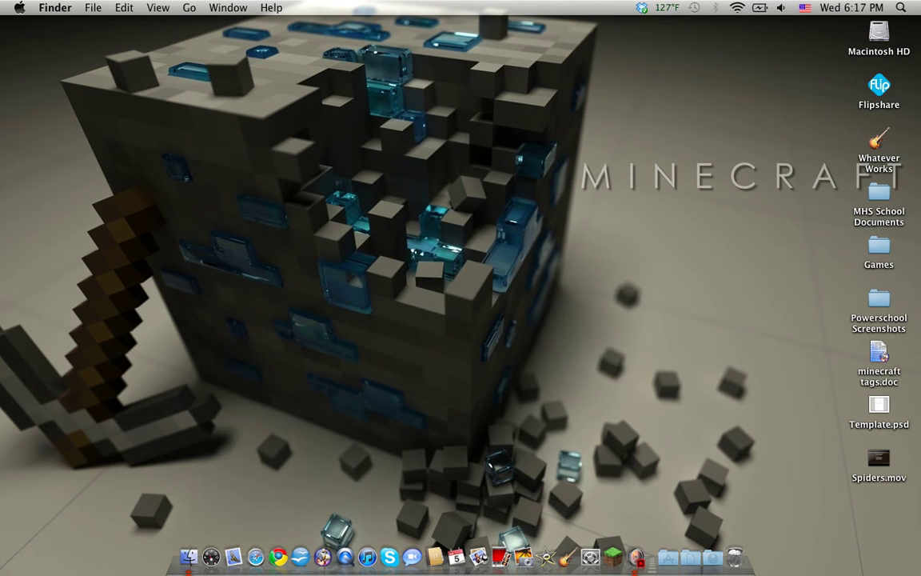
{"action": "mouse_move", "coordinate": [421, 214]}
{"action": "left_mouse_down"}
{"action": "mouse_move", "coordinate": [448, 291]}
{"action": "mouse_move", "coordinate": [515, 328]}
{"action": "mouse_move", "coordinate": [535, 317]}
{"action": "mouse_move", "coordinate": [513, 298]}
{"action": "left_mouse_up"}
Open Games, then Minecraft Texture, and launch mcpatcher-1.1.10_01.
{"action": "double_click", "coordinate": [879, 249]}
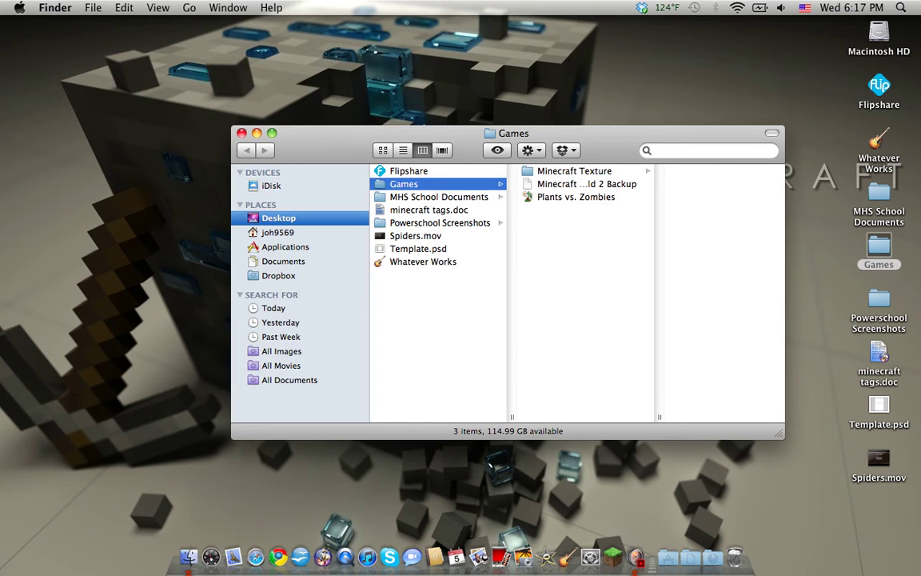
{"action": "key", "text": "Right"}
{"action": "left_click", "coordinate": [554, 236]}
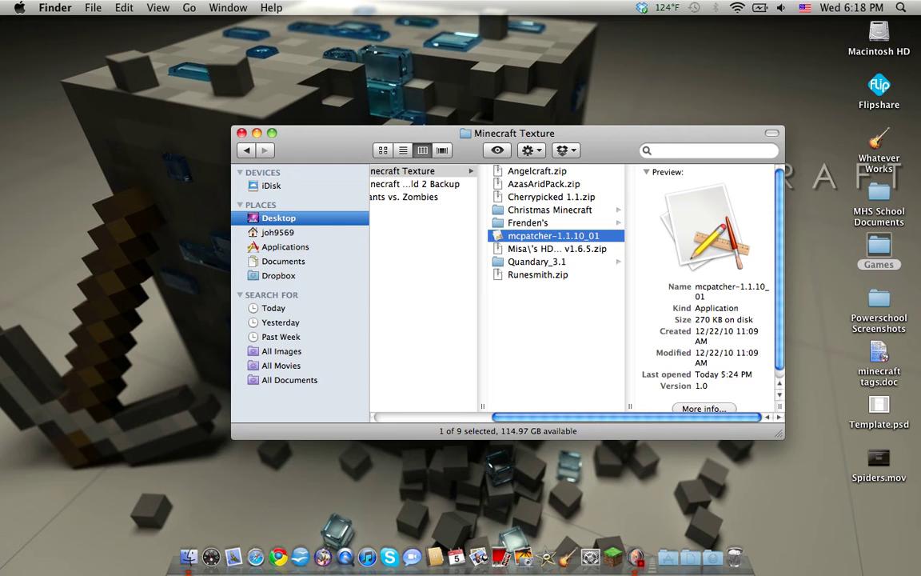
{"action": "key", "text": "super+o"}
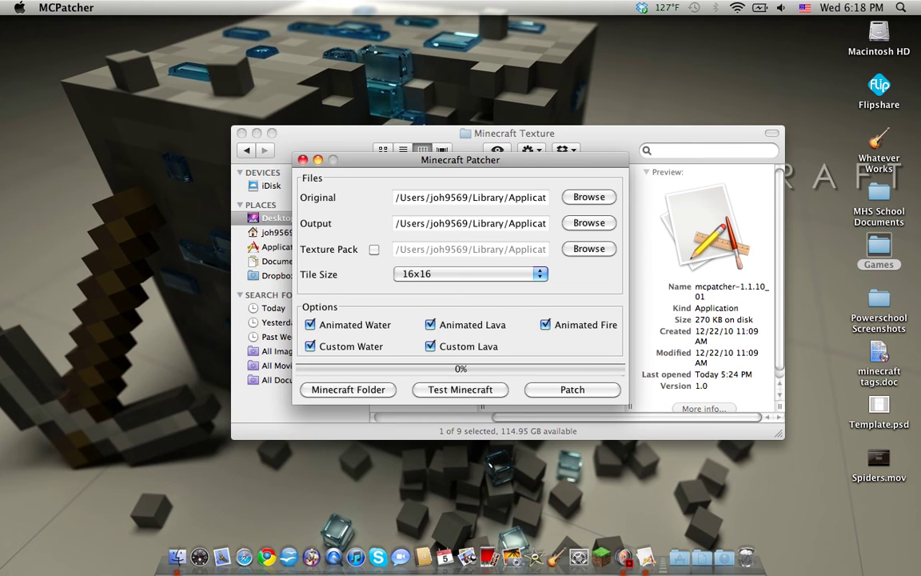
Quit and relaunch mcpatcher-1.1.10_01, then open the Texture Pack file chooser.
{"action": "key", "text": "super+q"}
{"action": "mouse_move", "coordinate": [559, 344]}
{"action": "left_mouse_down"}
{"action": "mouse_move", "coordinate": [552, 164]}
{"action": "mouse_move", "coordinate": [551, 271]}
{"action": "left_mouse_up"}
{"action": "left_click", "coordinate": [560, 336]}
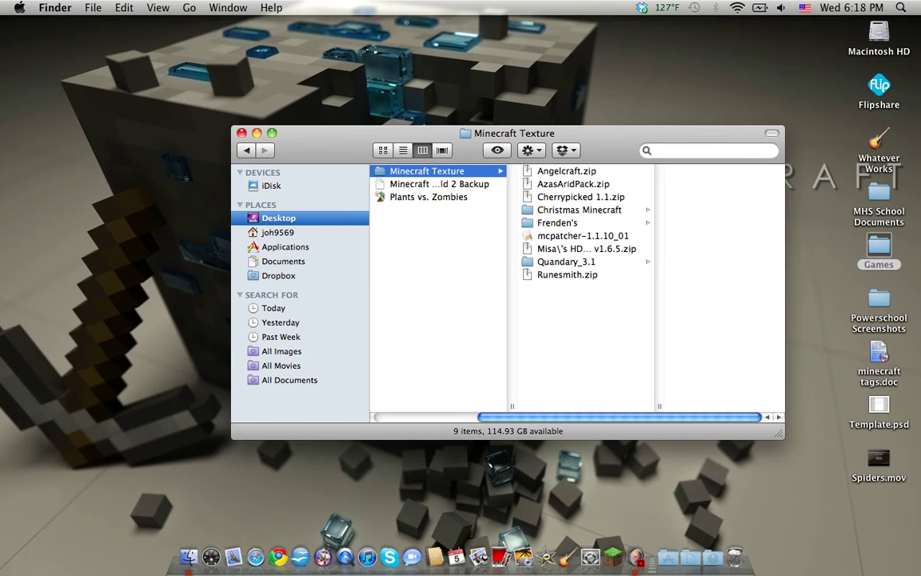
{"action": "double_click", "coordinate": [581, 236]}
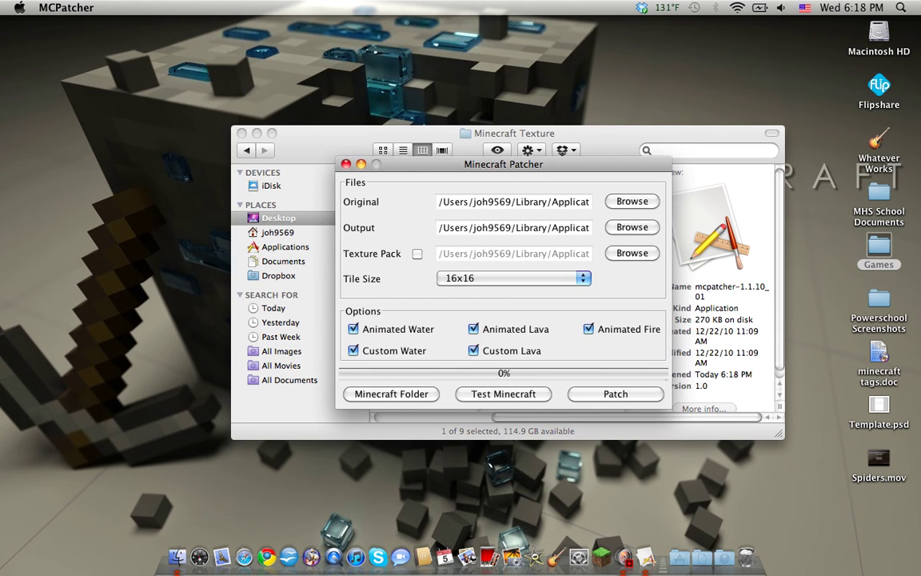
{"action": "left_click", "coordinate": [632, 252]}
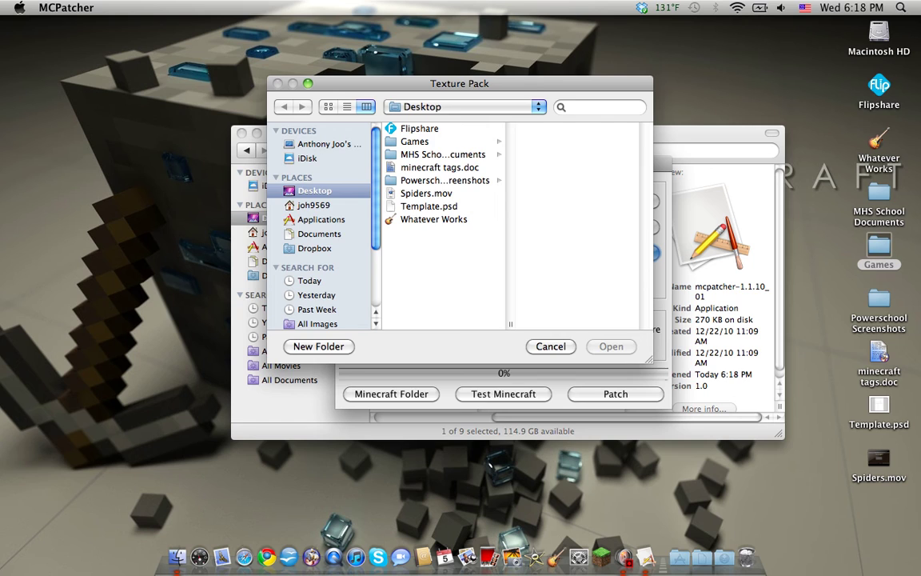
Cancel the Texture Pack file chooser without picking a pack.
{"action": "key", "text": "Escape"}
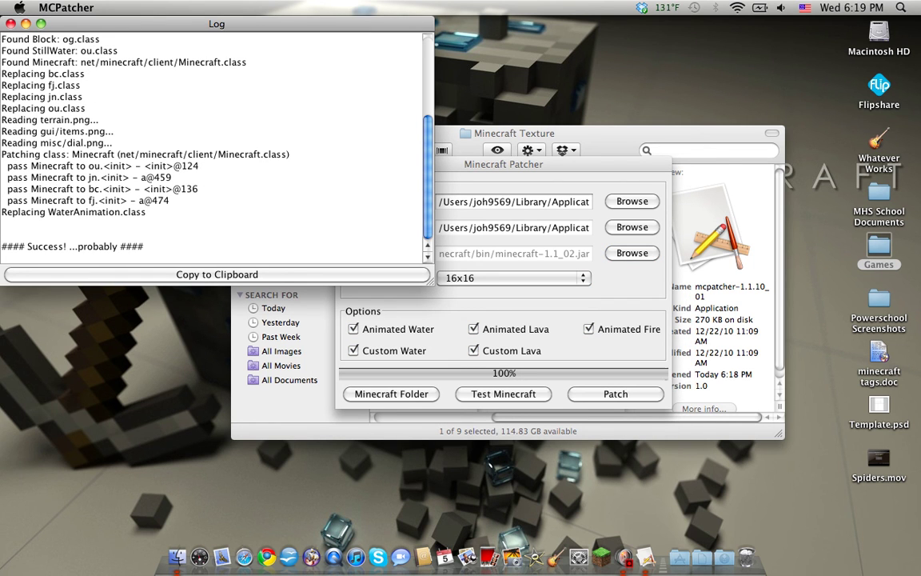
Close the patching log showing the Success message and quit MCPatcher.
{"action": "left_click_drag", "start_coordinate": [28, 246], "coordinate": [129, 246]}
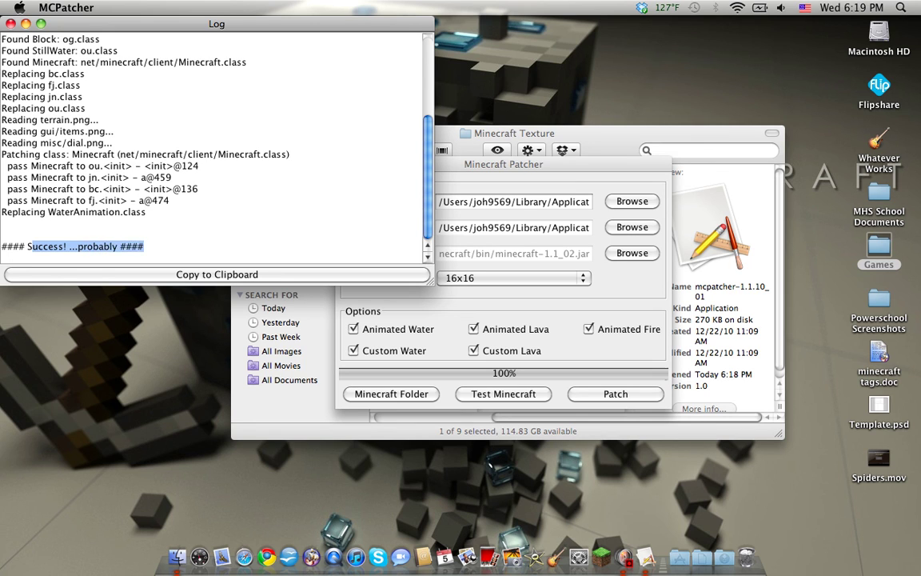
{"action": "left_click", "coordinate": [129, 246]}
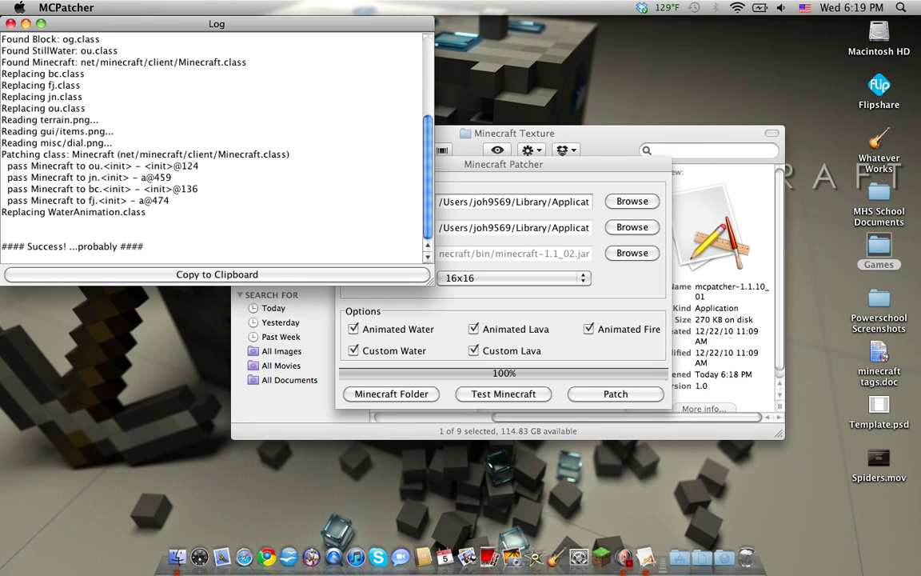
{"action": "key", "text": "super+w"}
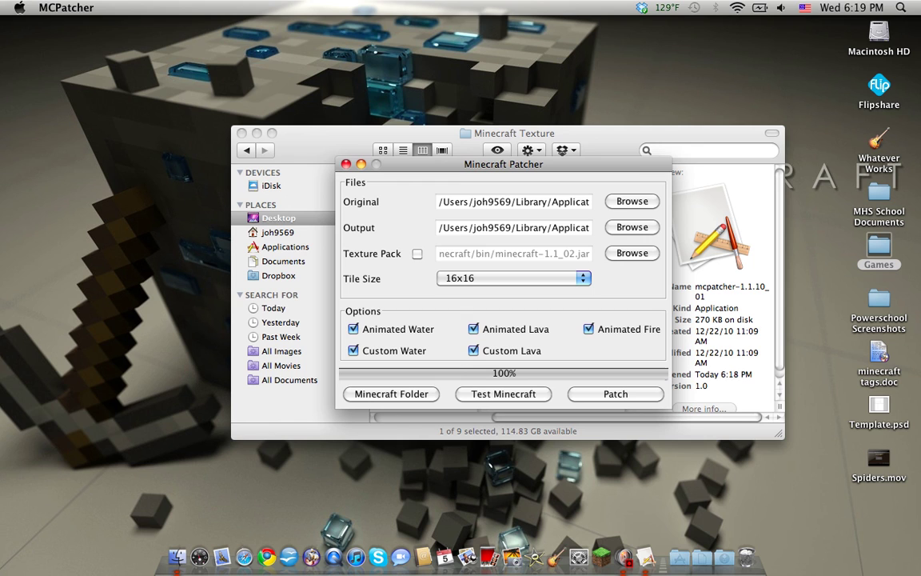
{"action": "mouse_move", "coordinate": [448, 164]}
{"action": "left_mouse_down"}
{"action": "mouse_move", "coordinate": [435, 164]}
{"action": "mouse_move", "coordinate": [422, 134]}
{"action": "left_mouse_up"}
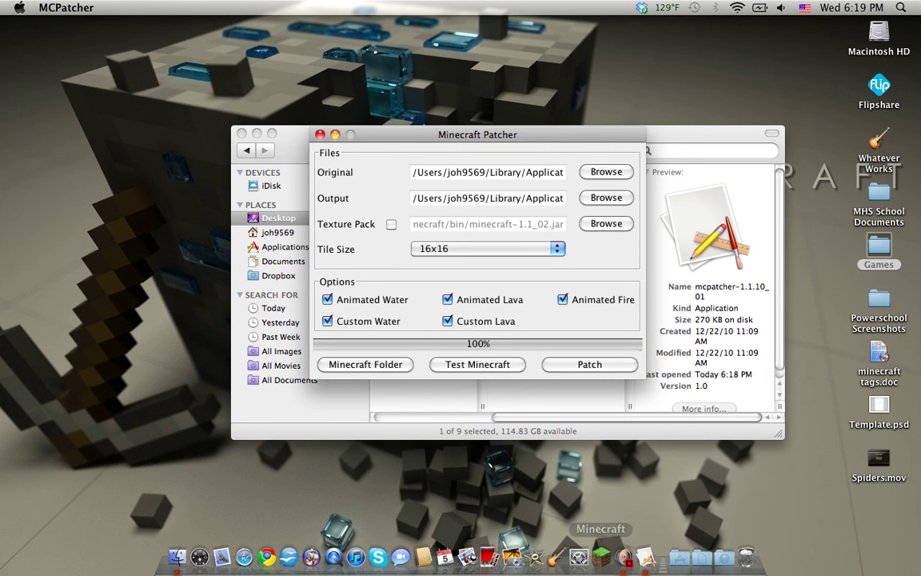
{"action": "key", "text": "super+q"}
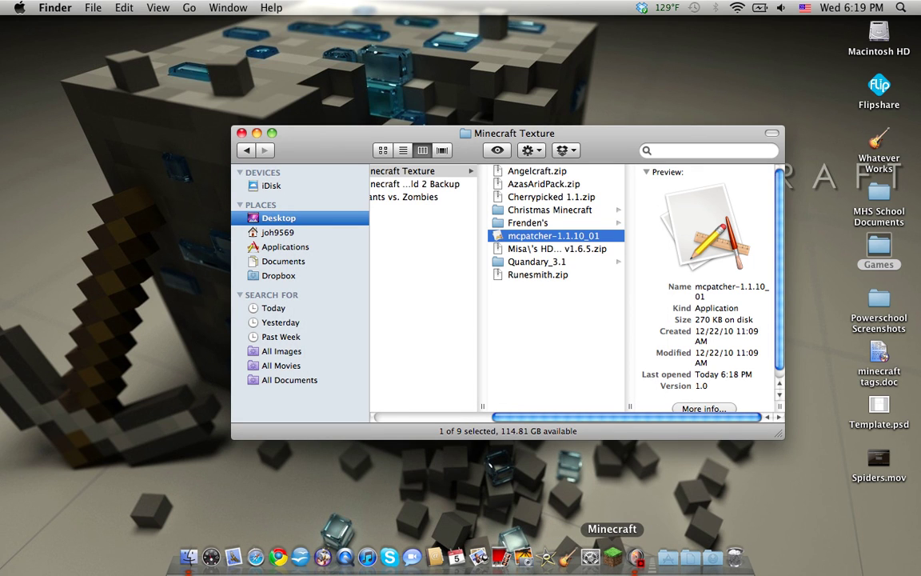
Launch Minecraft from the Dock, quit the launcher, and close the Minecraft Texture window.
{"action": "left_click", "coordinate": [613, 551]}
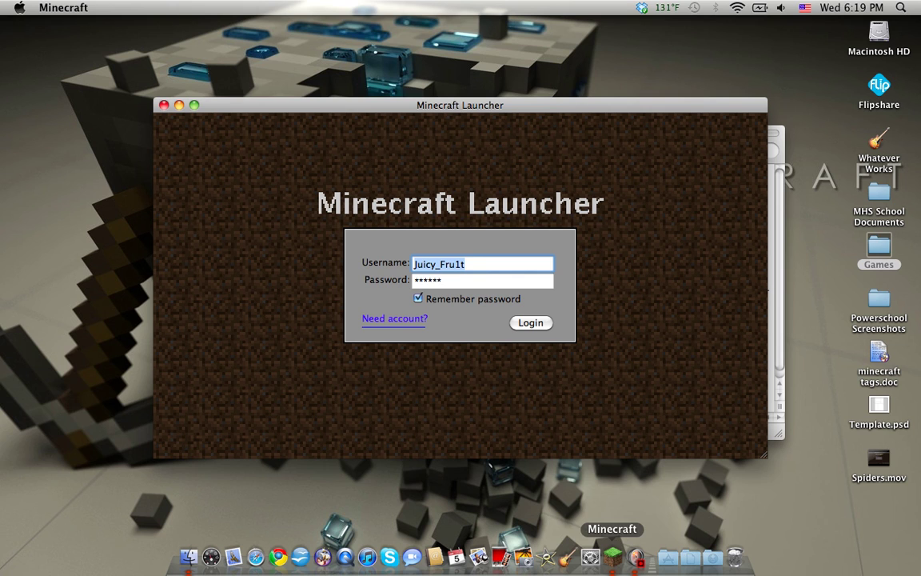
{"action": "key", "text": "super+q"}
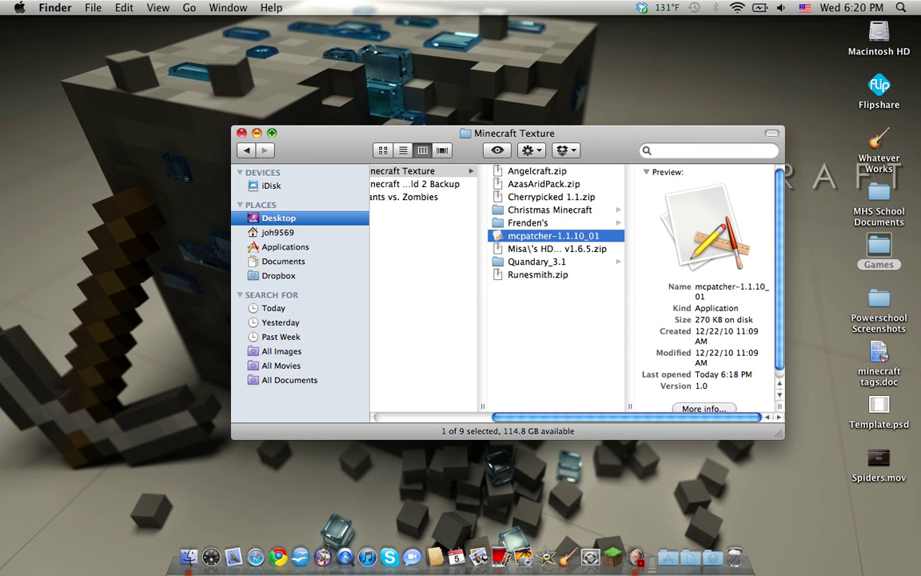
{"action": "left_click", "coordinate": [241, 133]}
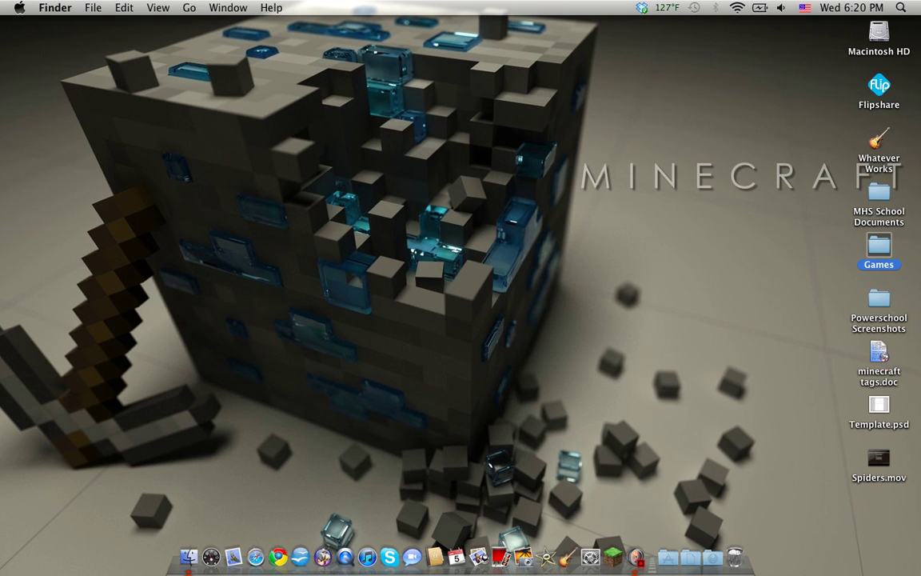